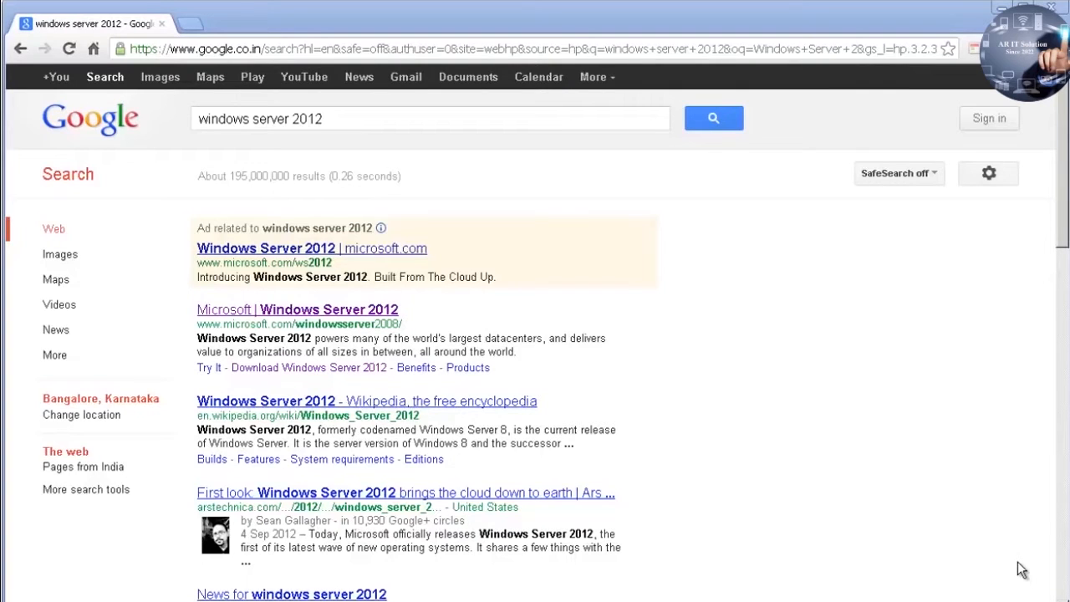
Step: Select the 'windows server 2012' query in the Google search box
click(318, 116)
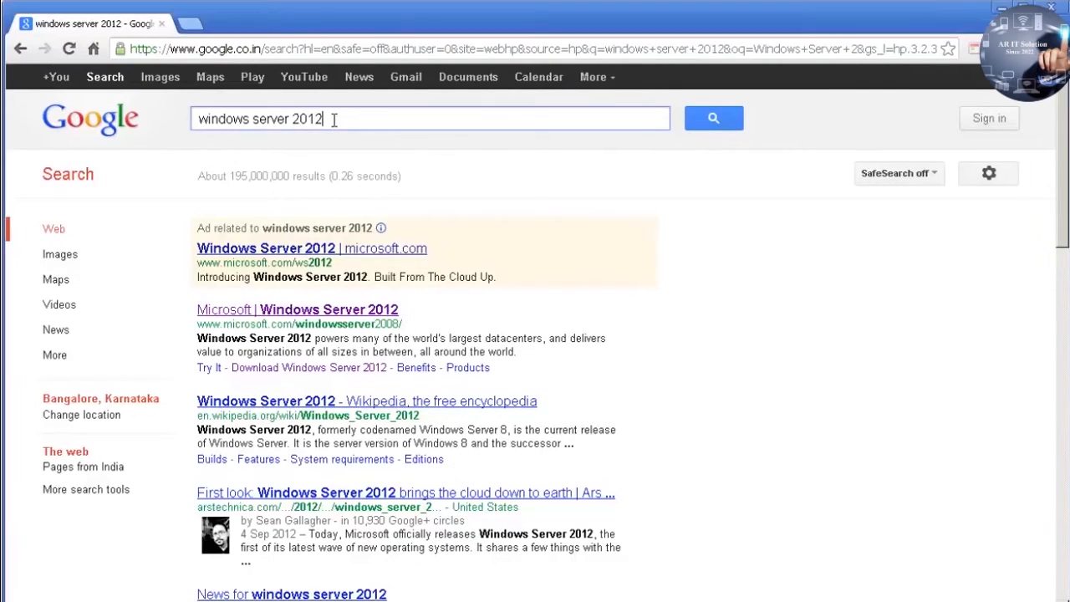
drag(332, 119, 192, 125)
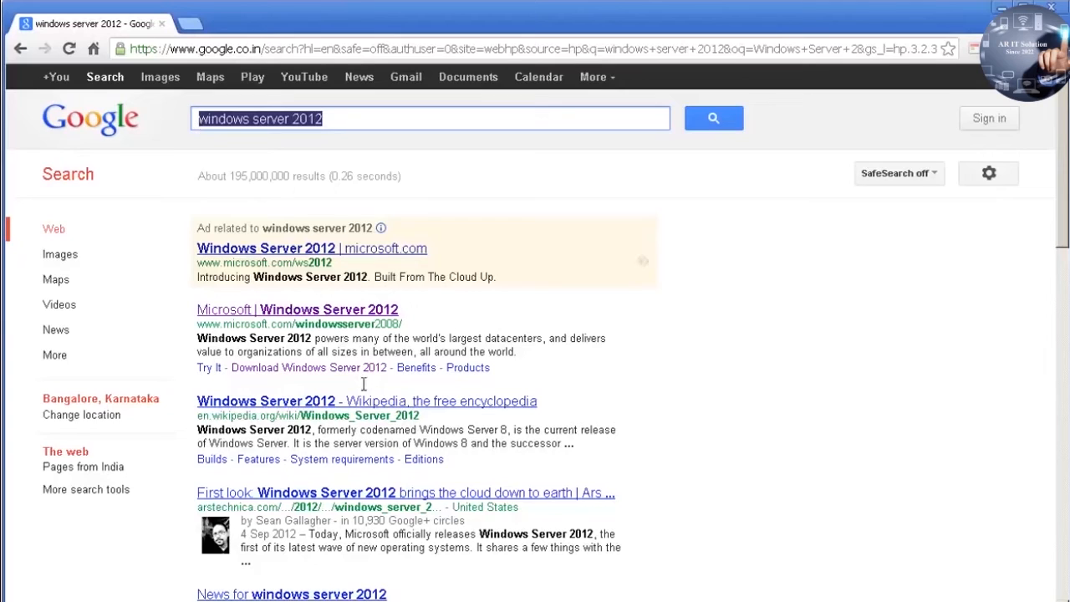
Step: Open Microsoft's Windows Server 2012 result and go to its trial download page
click(333, 317)
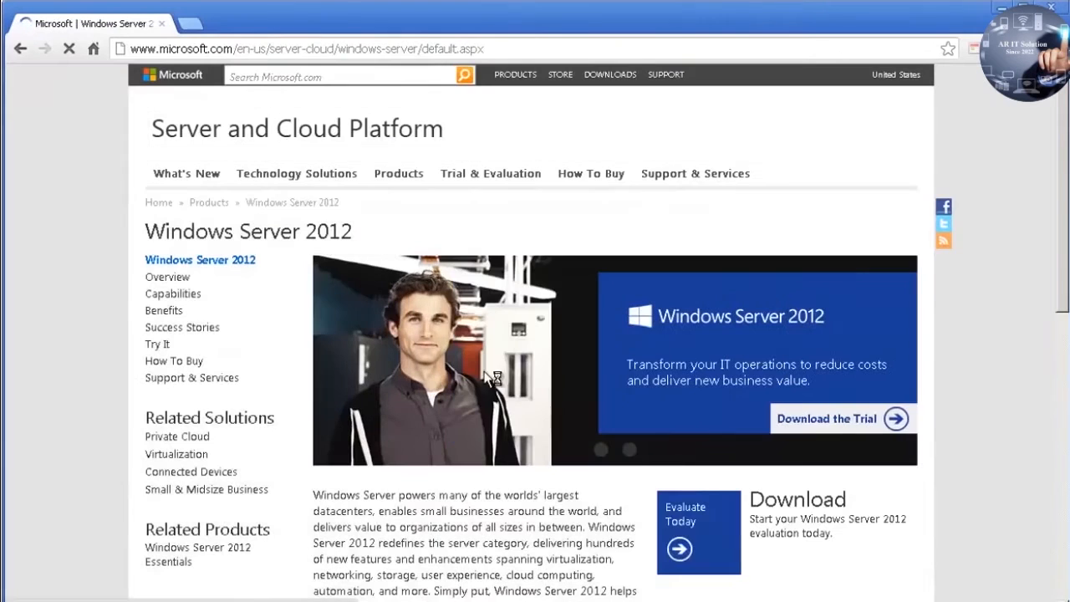
click(781, 428)
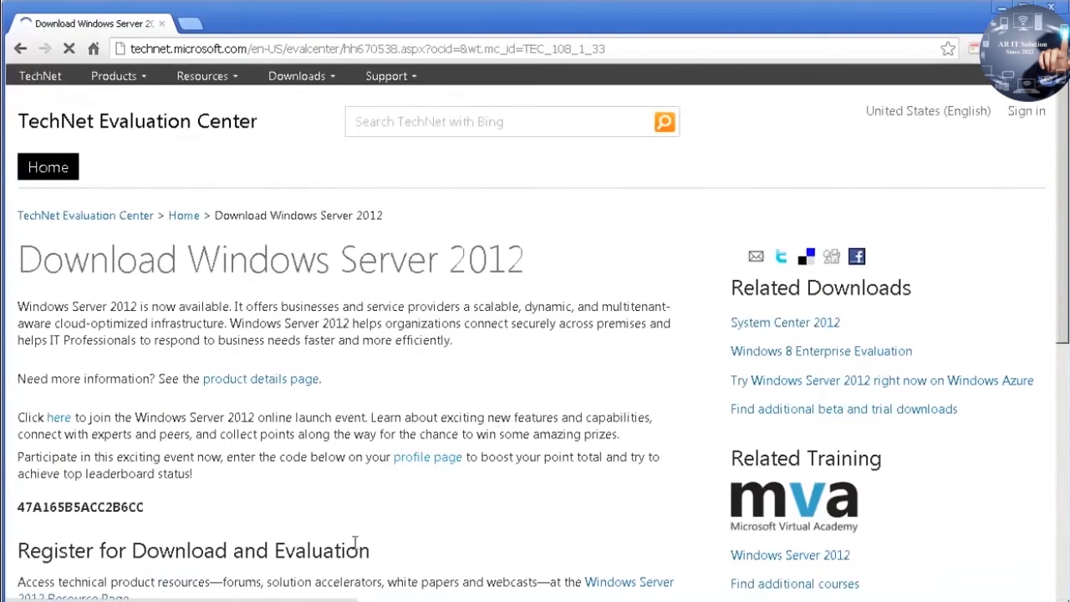
scroll(355, 539, down, 4)
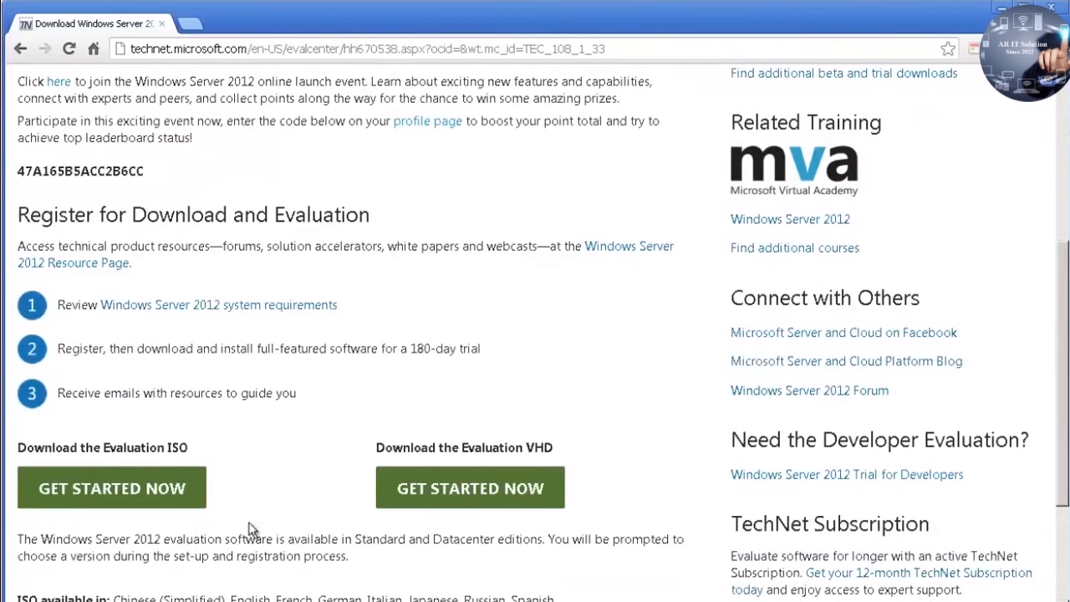
scroll(287, 526, down, 1)
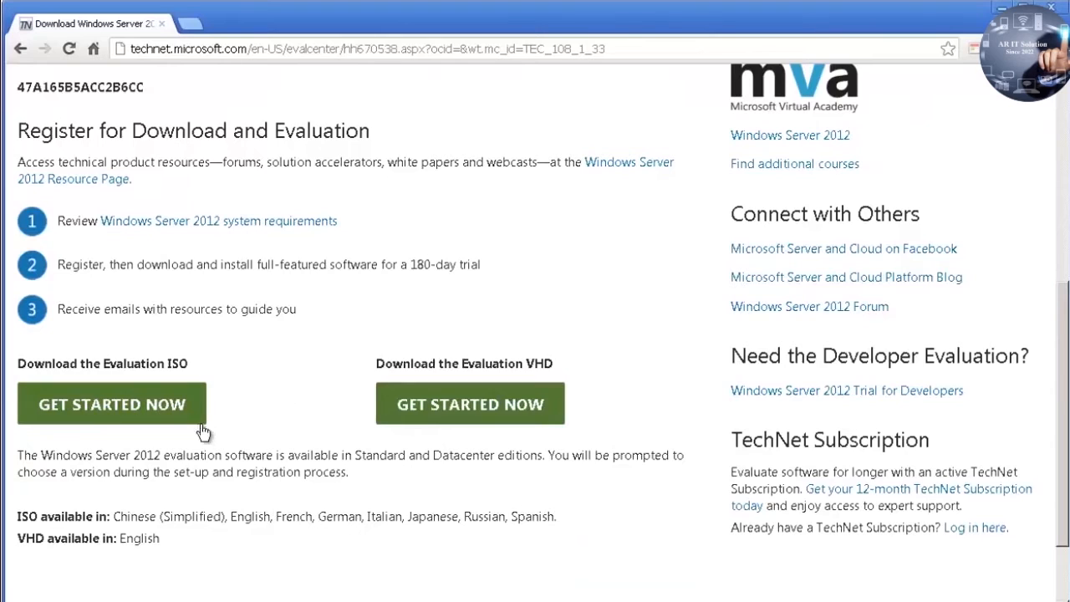
Step: Choose GET STARTED NOW under Download the Evaluation ISO, rather than the VHD
double_click(173, 363)
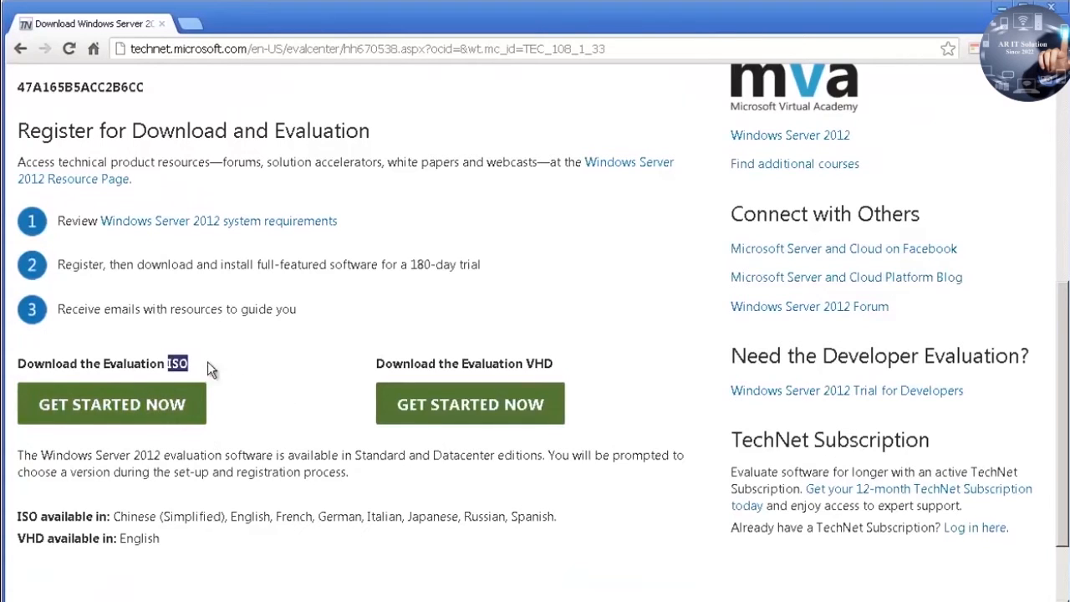
double_click(539, 362)
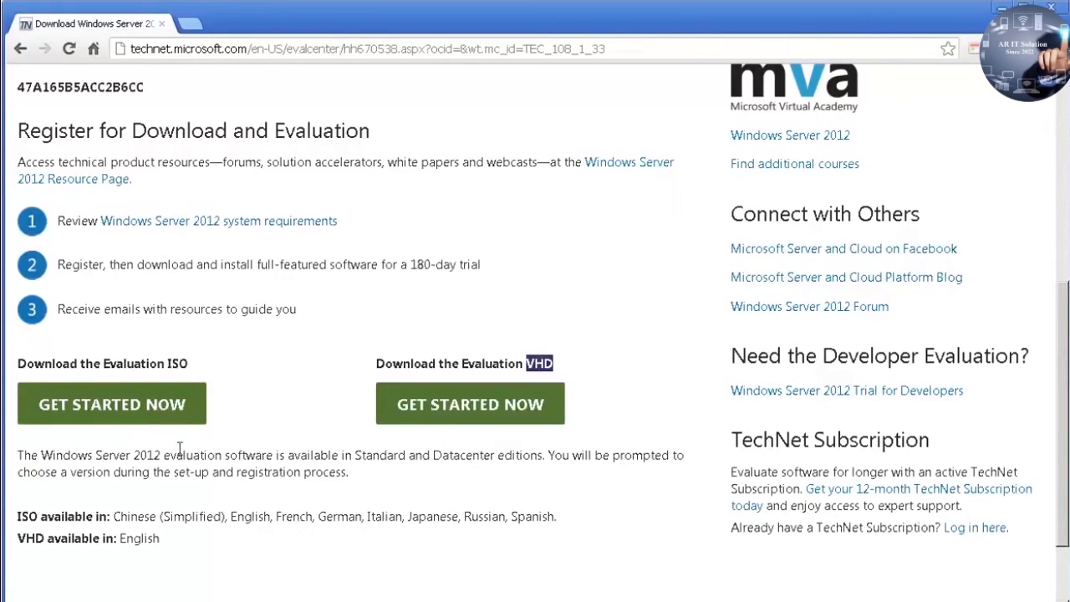
click(138, 409)
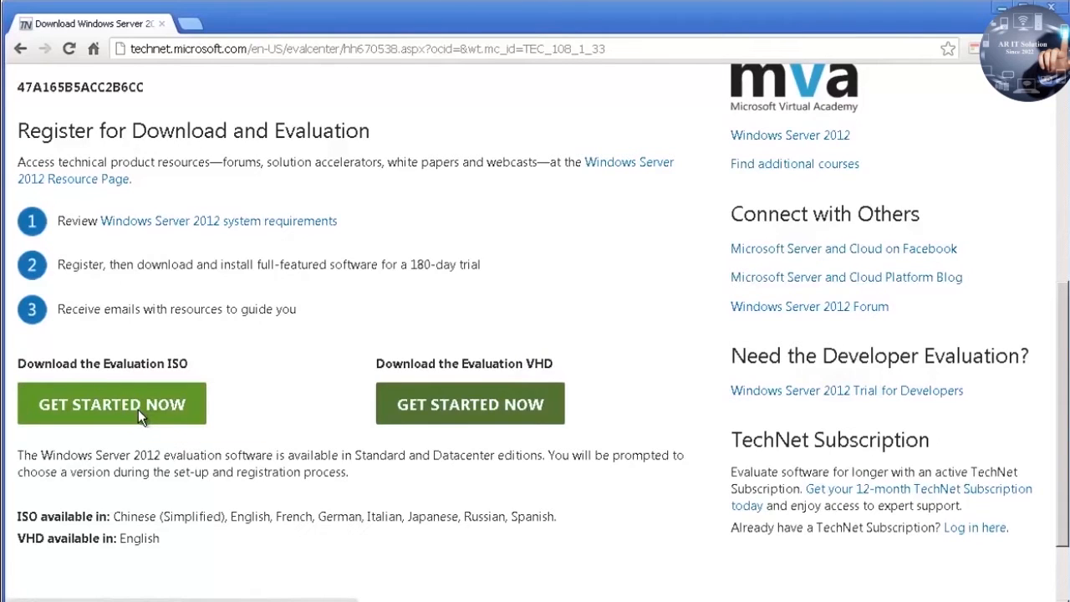
click(138, 410)
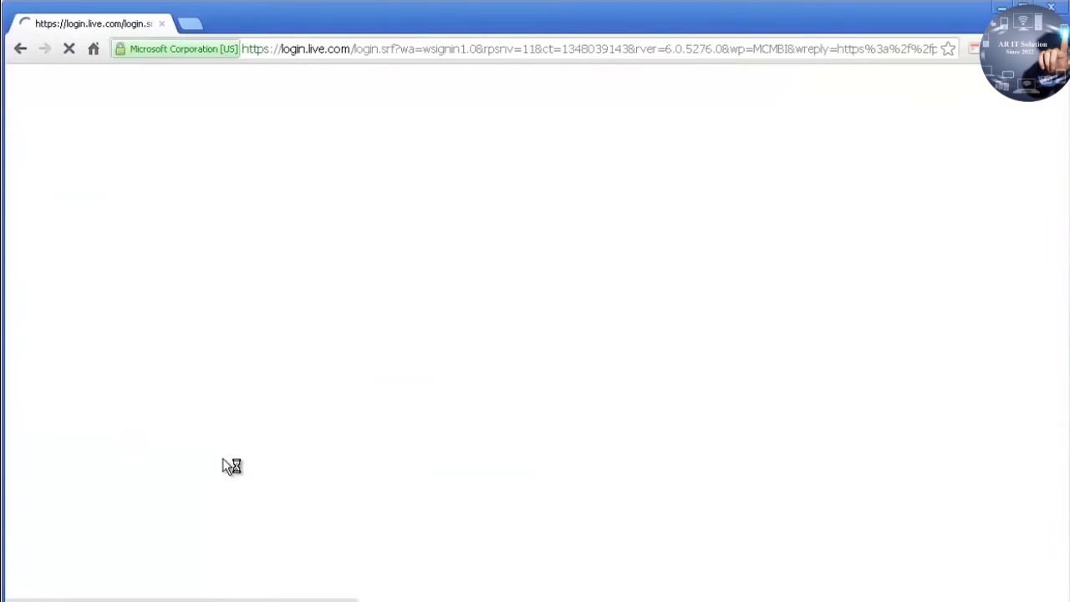
Step: Sign in with the Microsoft account e-mail and password, then submit the pre-filled registration form
click(677, 259)
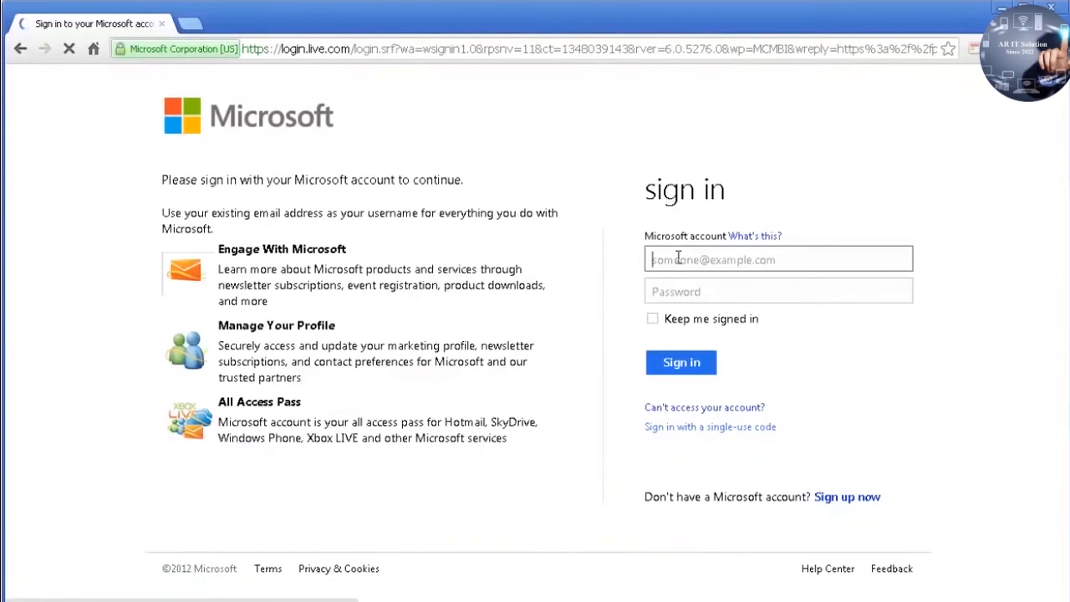
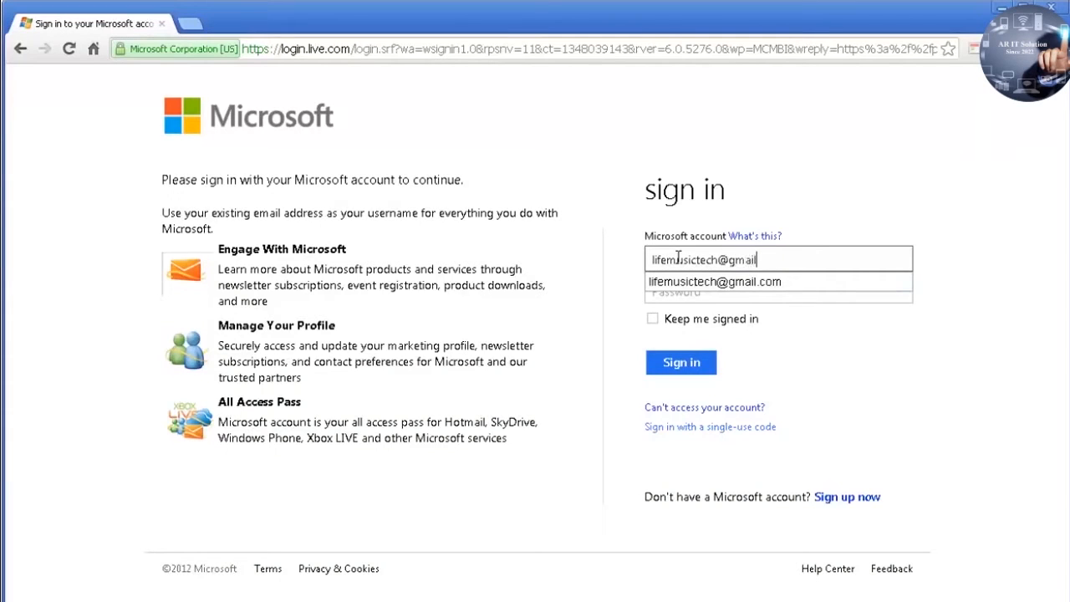
key(Tab)
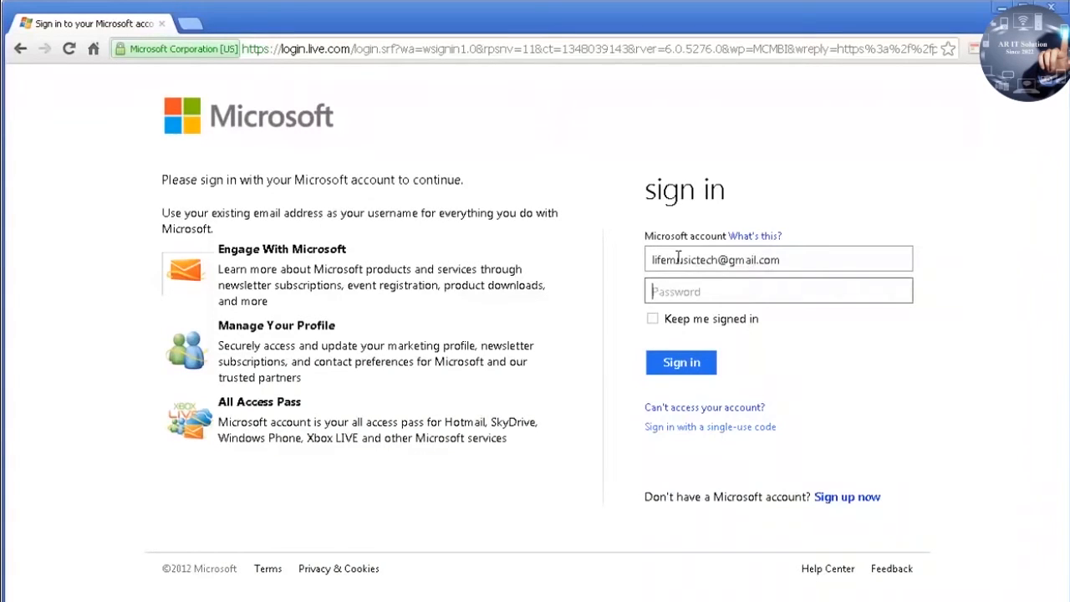
text(*********)
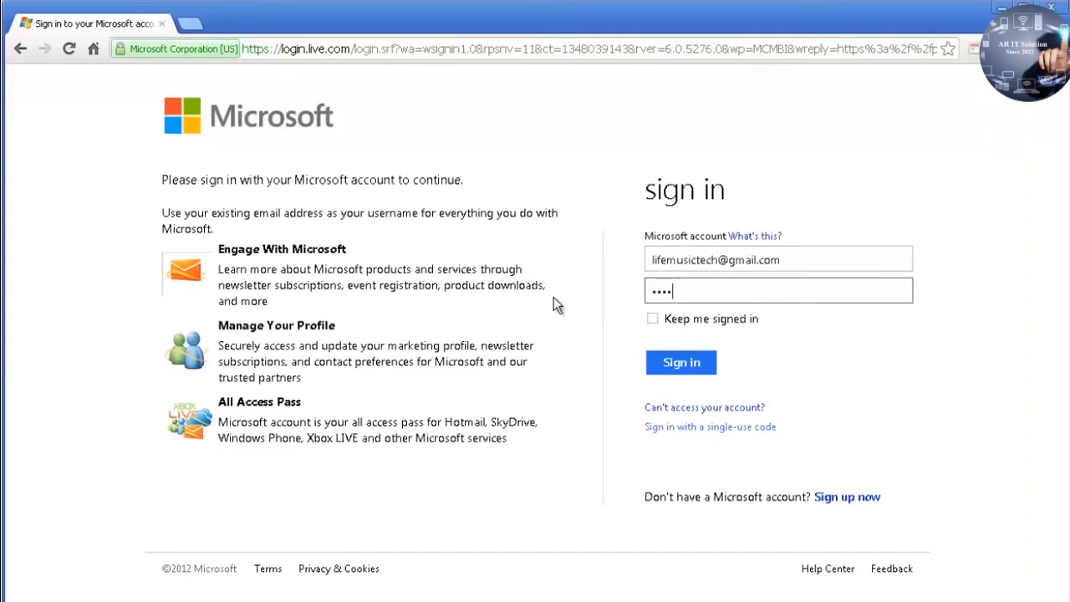
text(*)
key(Return)
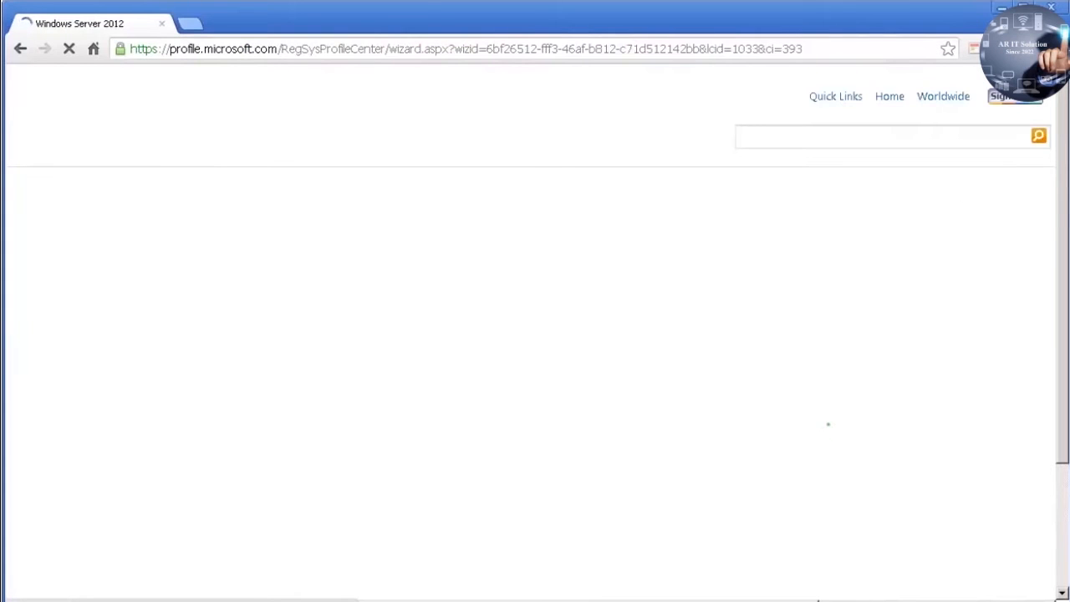
scroll(919, 276, down, 10)
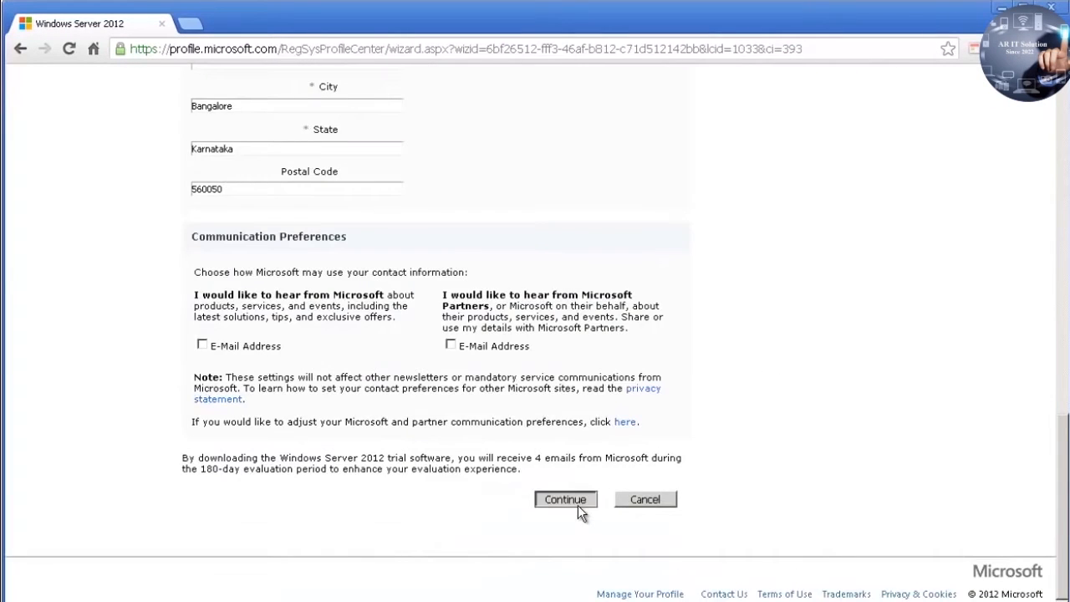
click(577, 505)
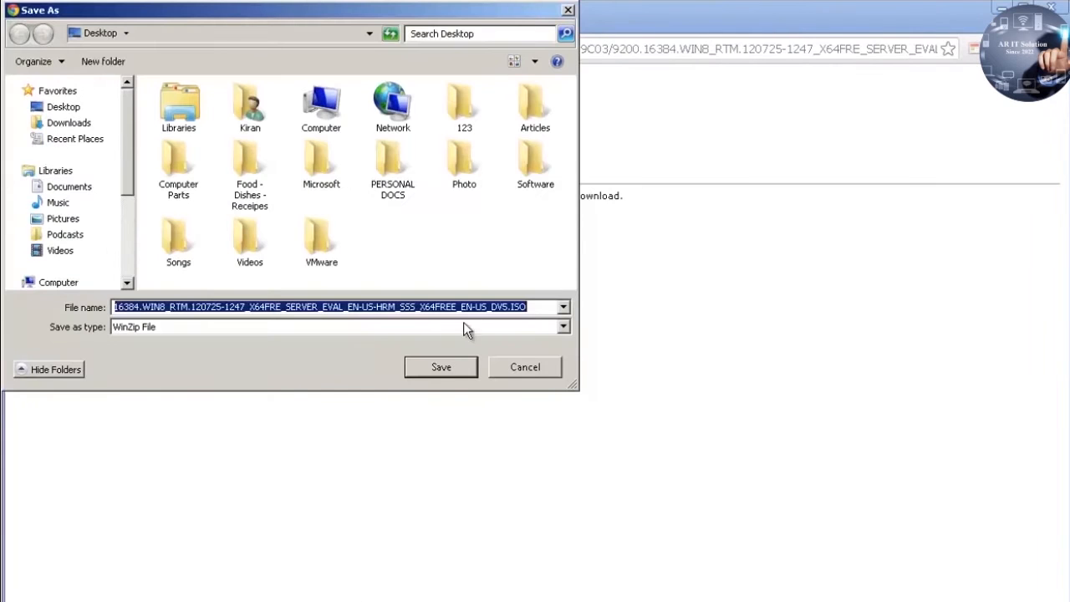
Step: Save the evaluation ISO to the Desktop under its default file name
drag(543, 307, 21, 310)
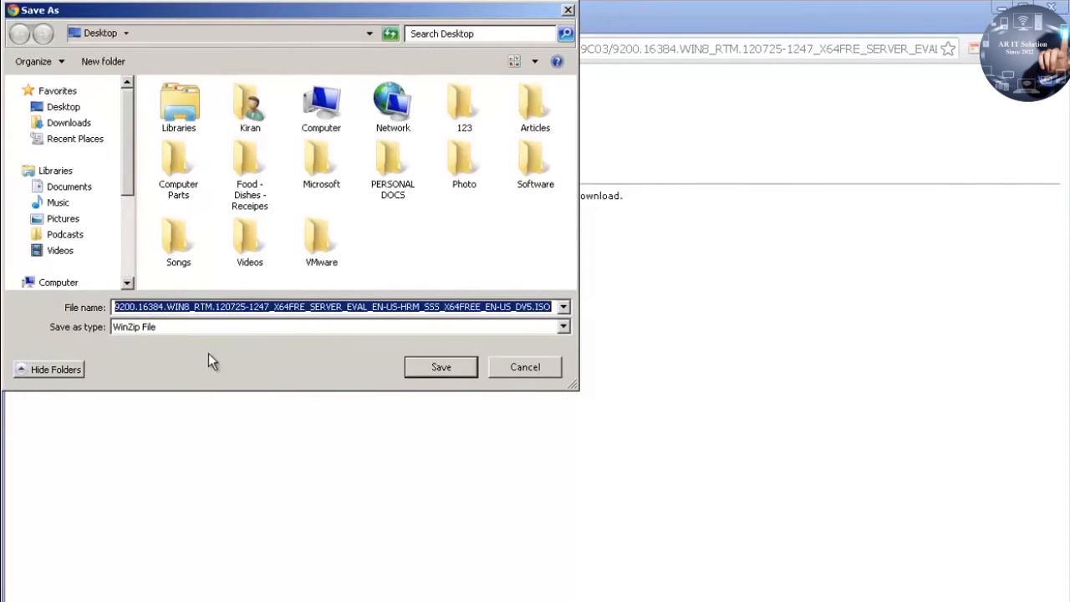
click(267, 307)
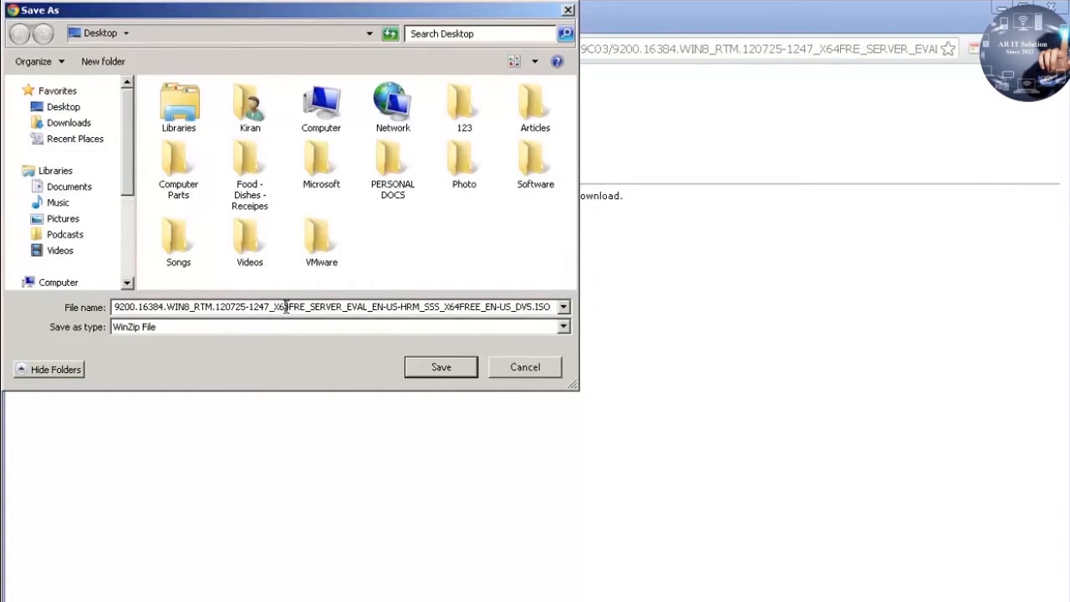
click(285, 307)
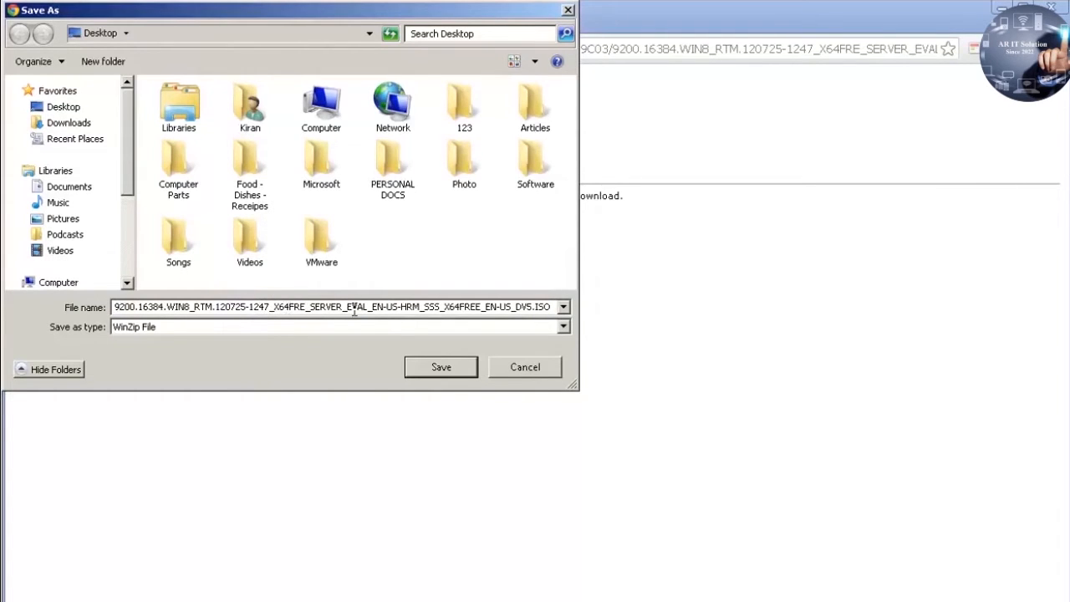
click(443, 371)
click(469, 373)
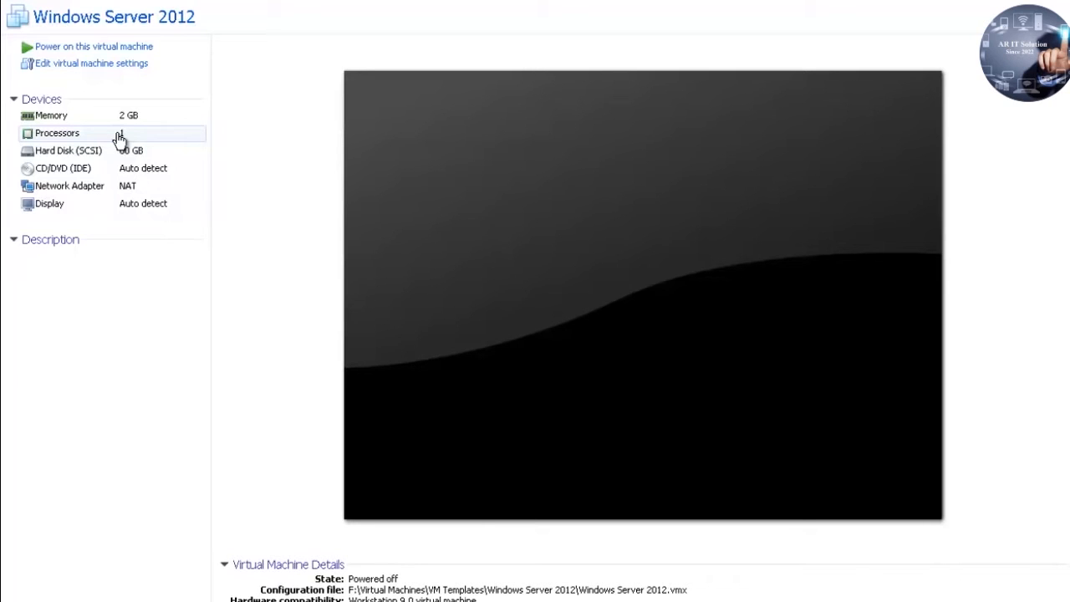
Step: Set the VM's CD/DVD (IDE) drive to use the Windows Server 2012 ISO from H:
click(149, 252)
double_click(112, 154)
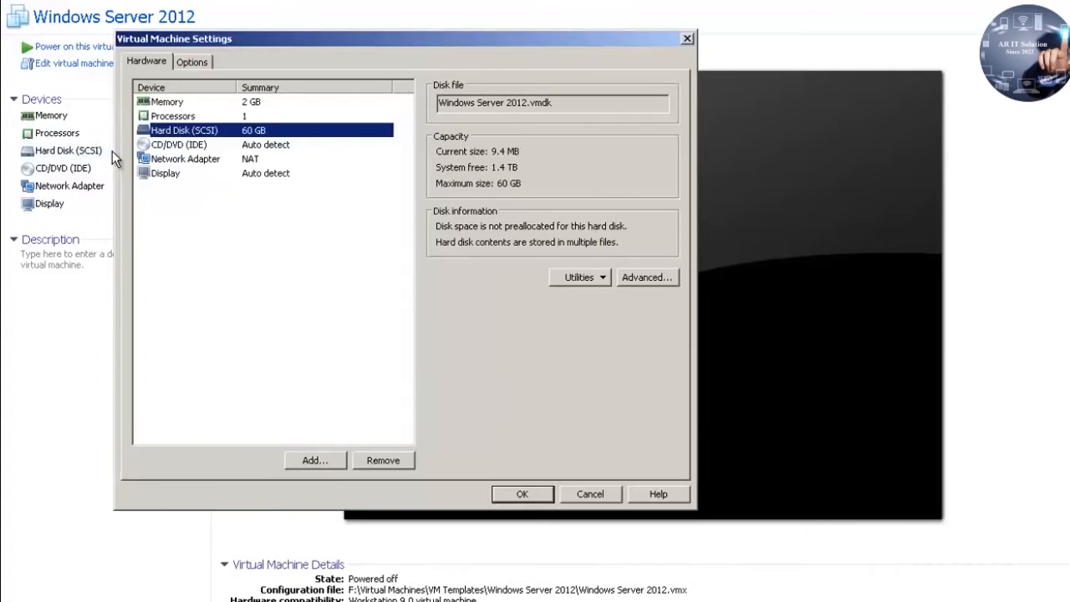
click(592, 493)
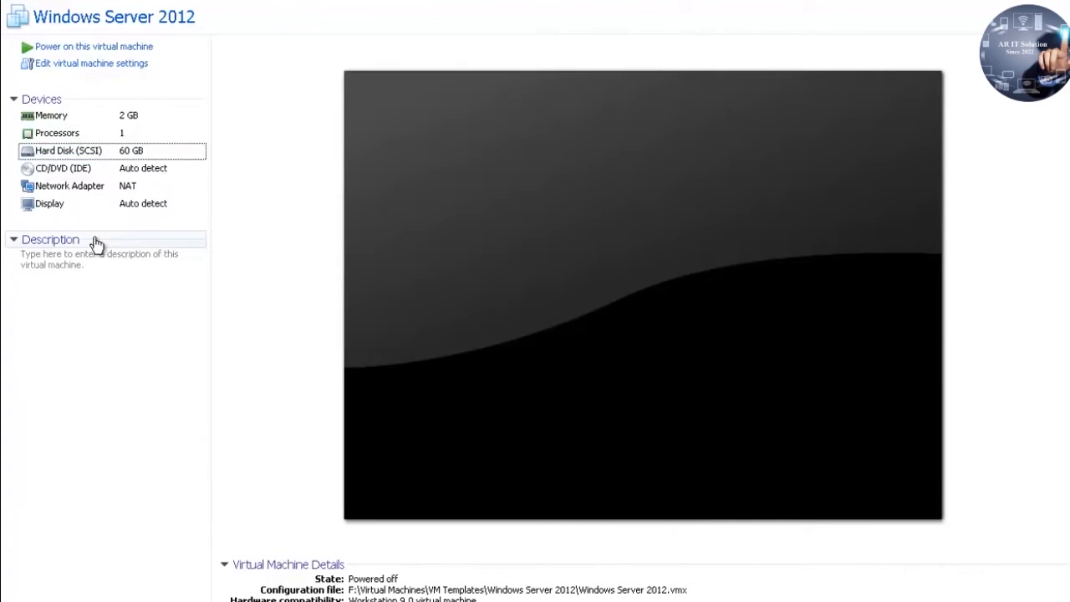
double_click(92, 168)
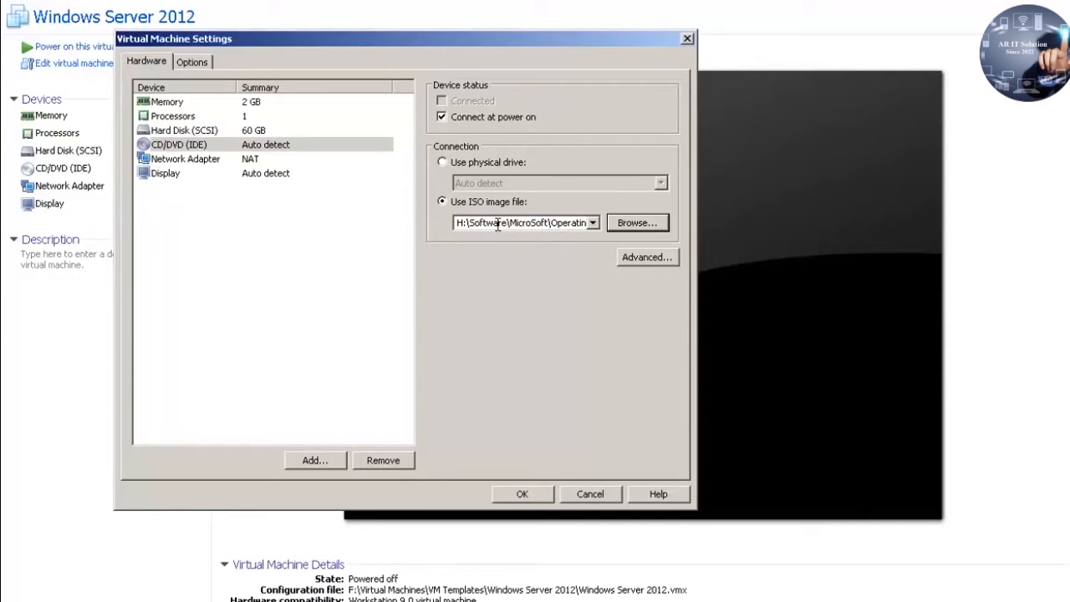
click(515, 496)
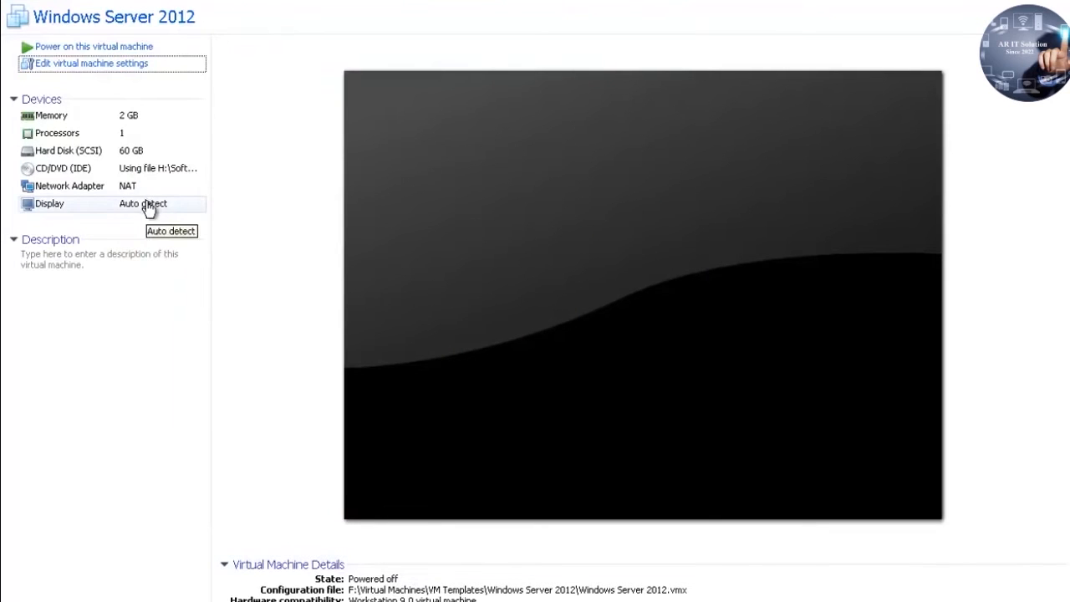
Step: Power on the VM and continue Windows Setup with English (India) time and currency format
click(150, 50)
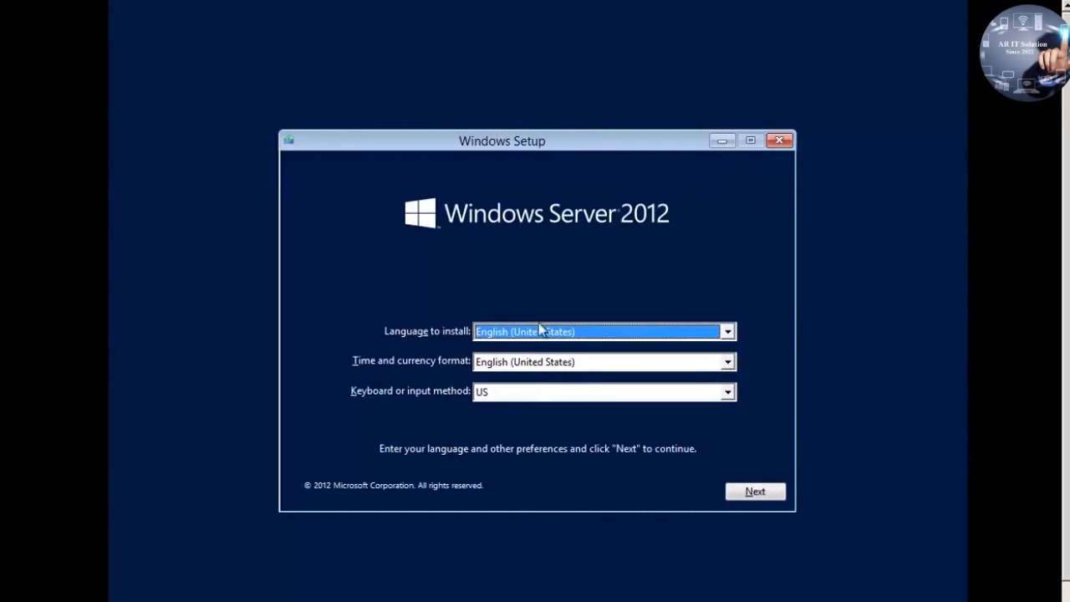
click(543, 368)
click(539, 368)
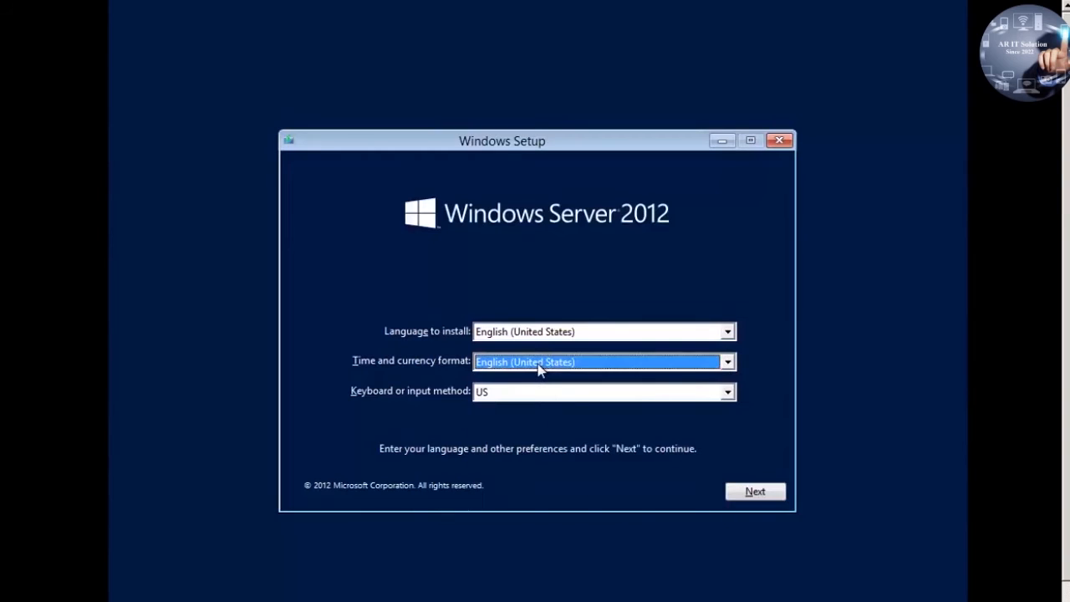
scroll(539, 368, up, 10)
click(757, 496)
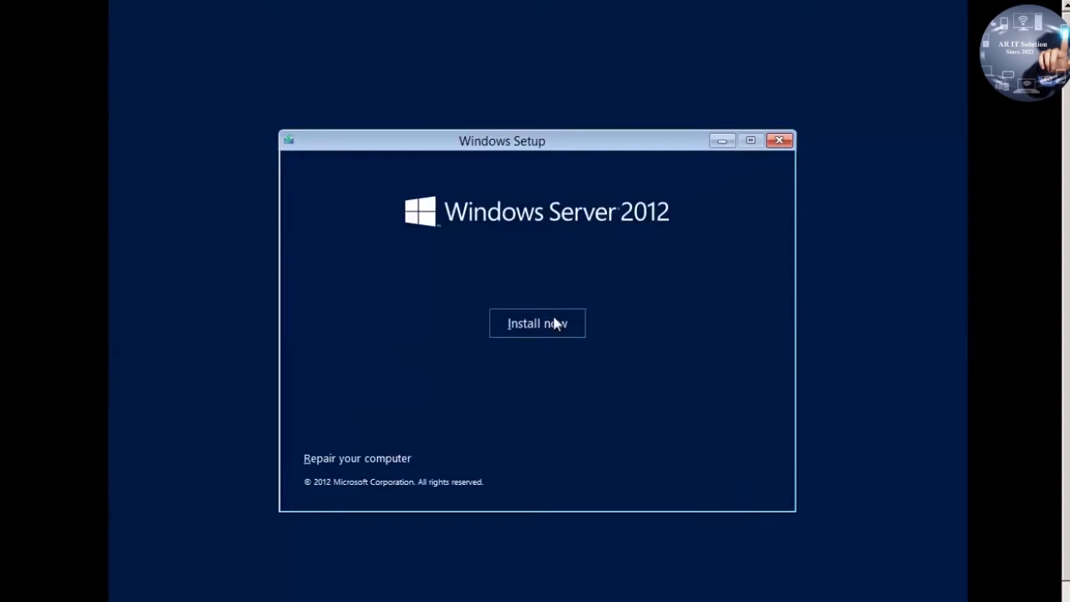
Step: Choose Install now in Windows Setup
click(555, 324)
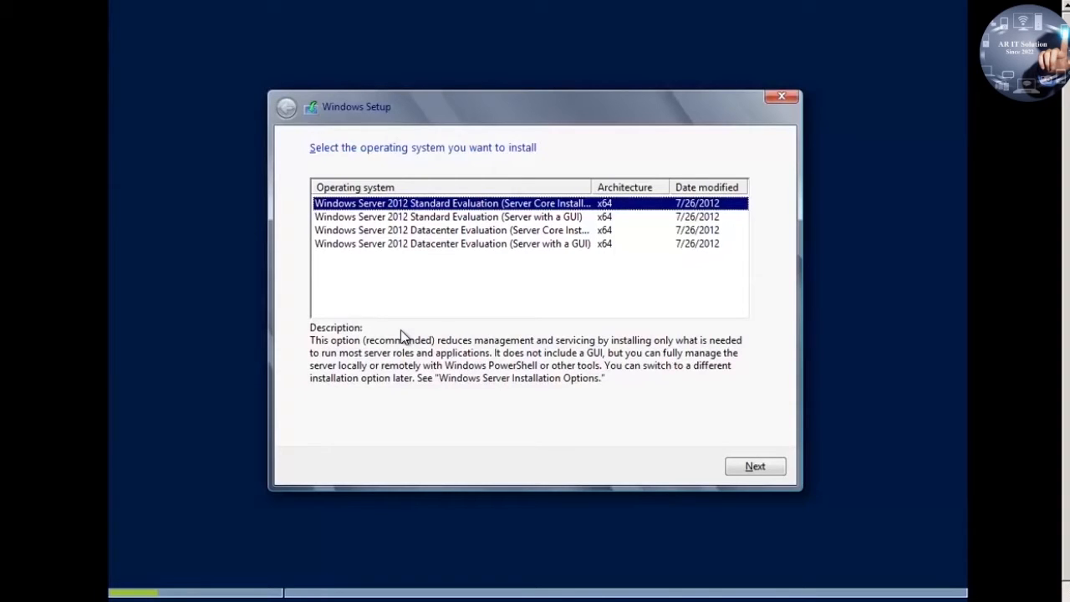
Step: Pick the Datacenter Evaluation (Server with a GUI) edition, then tick 'I accept the license terms'
click(405, 312)
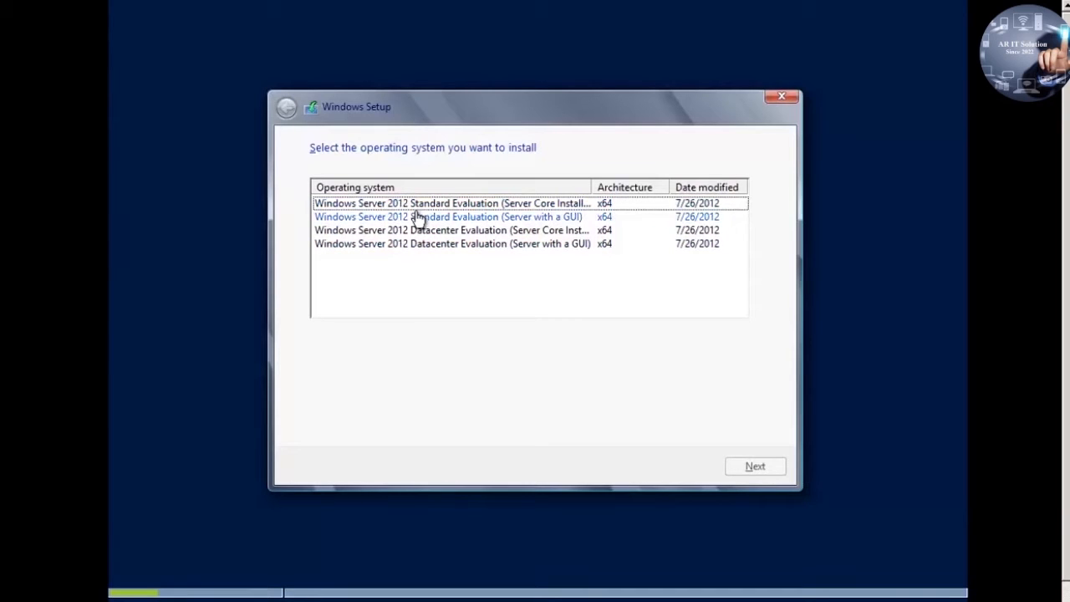
click(420, 205)
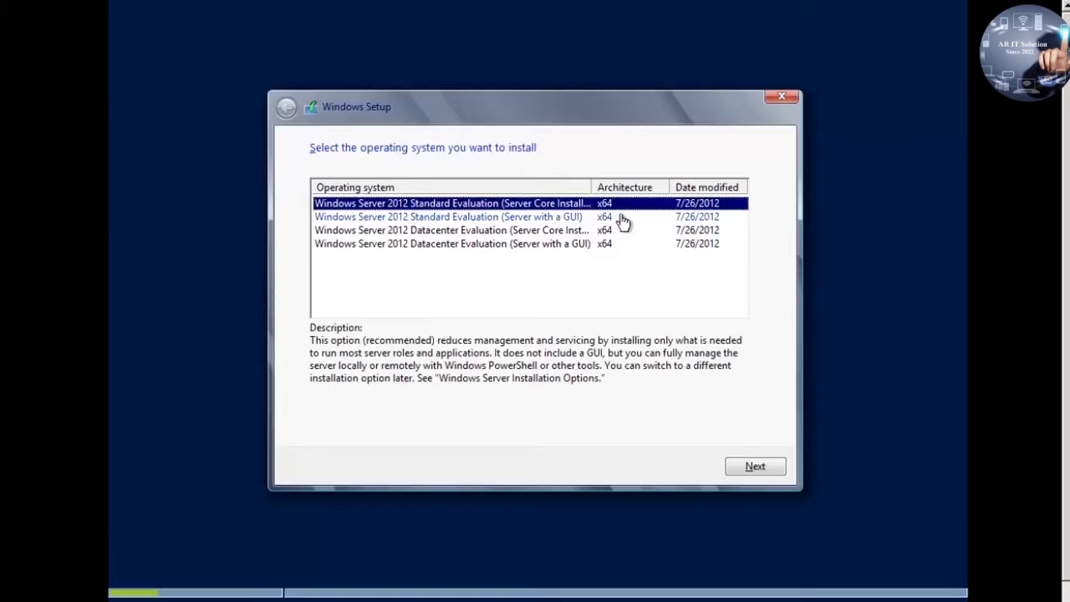
click(491, 218)
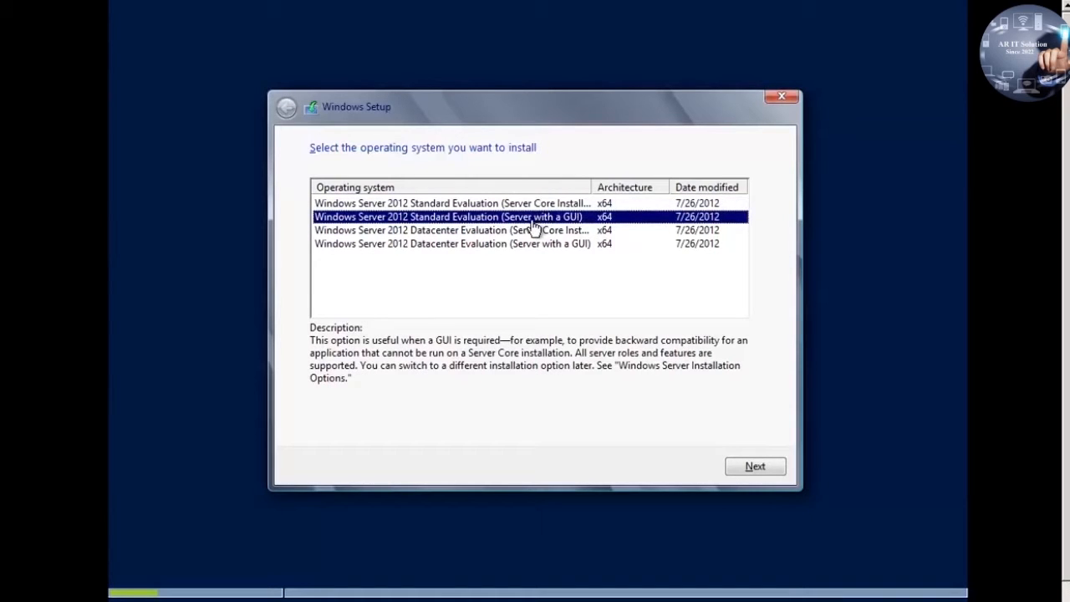
click(455, 234)
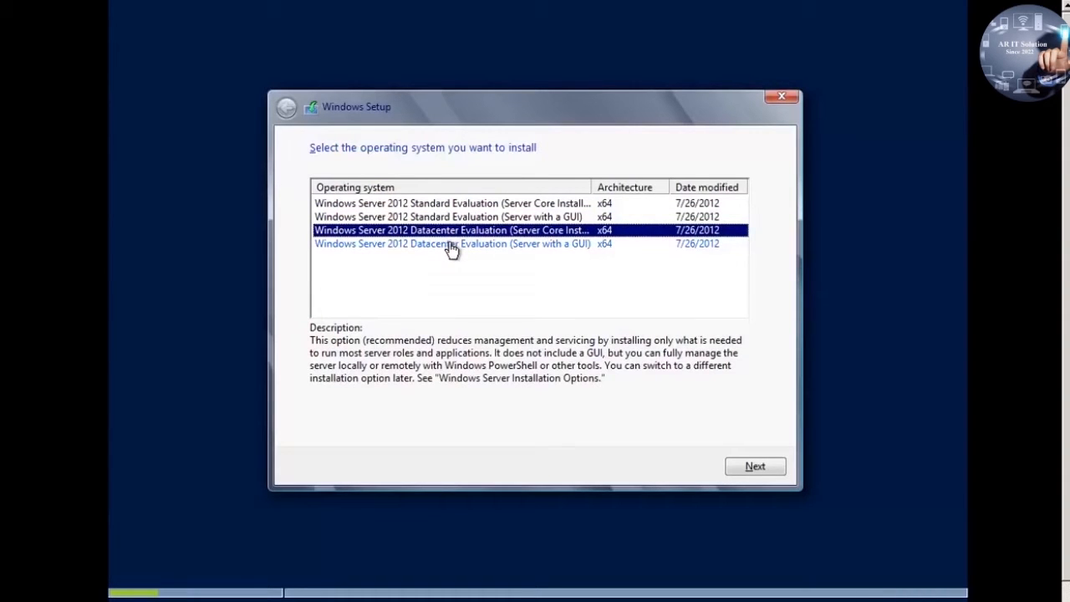
click(450, 251)
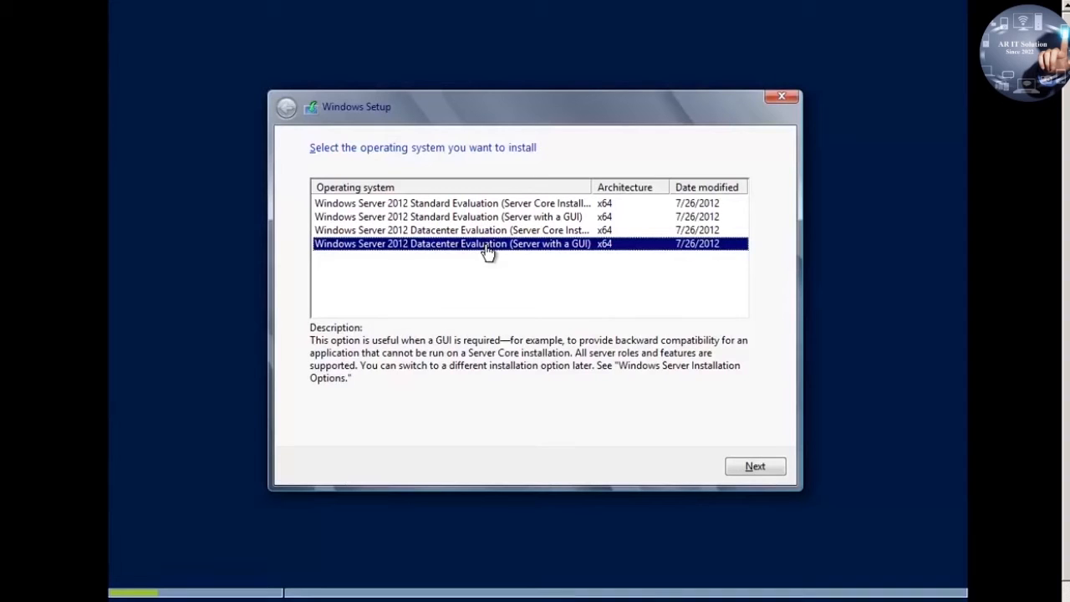
click(773, 466)
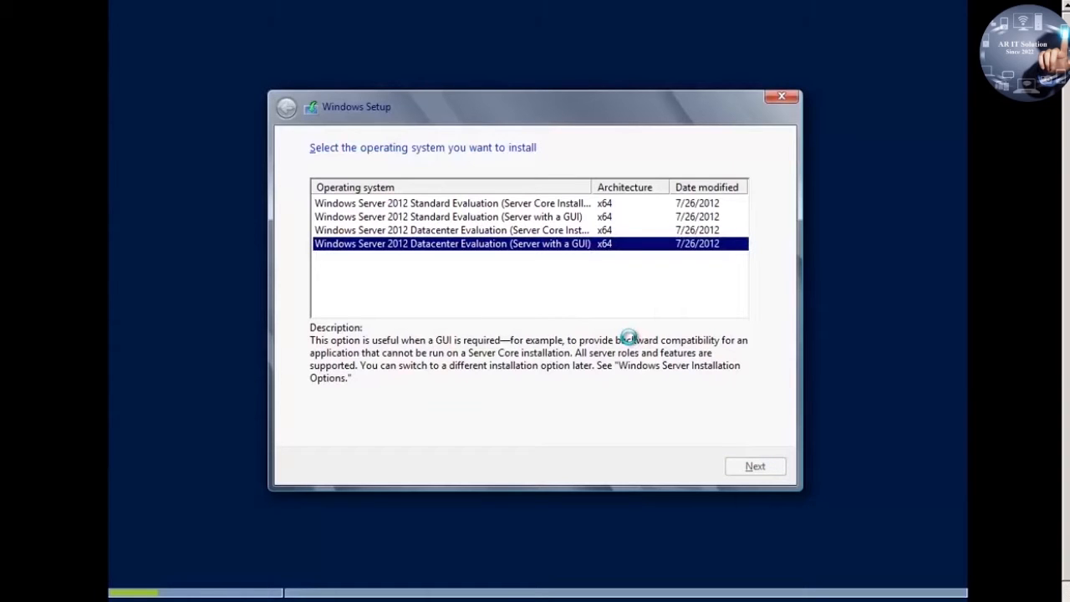
click(351, 431)
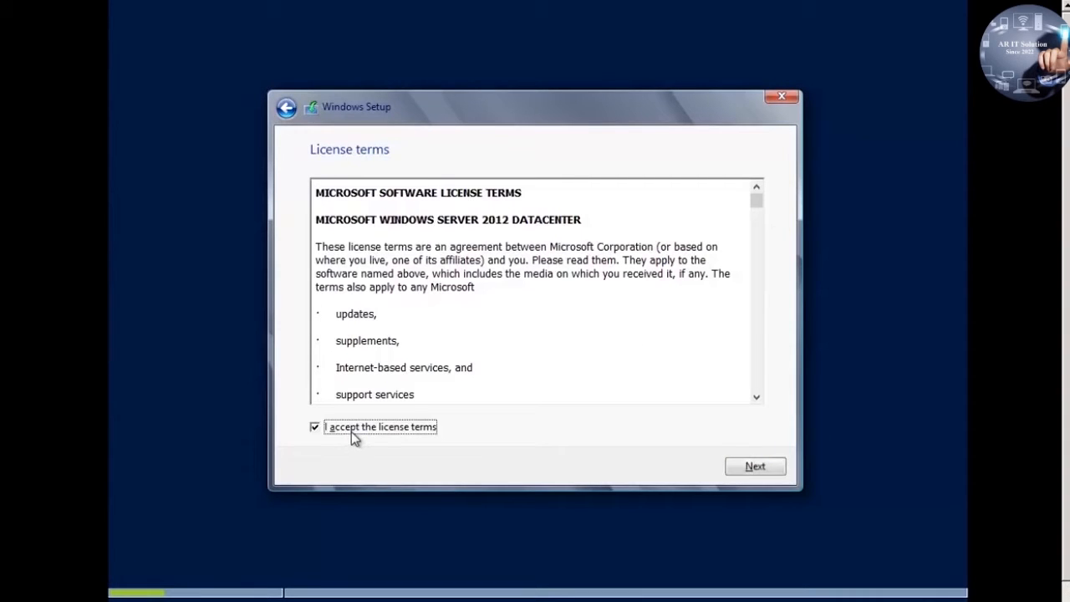
Step: Move past the accepted license terms to the installation type page
click(763, 471)
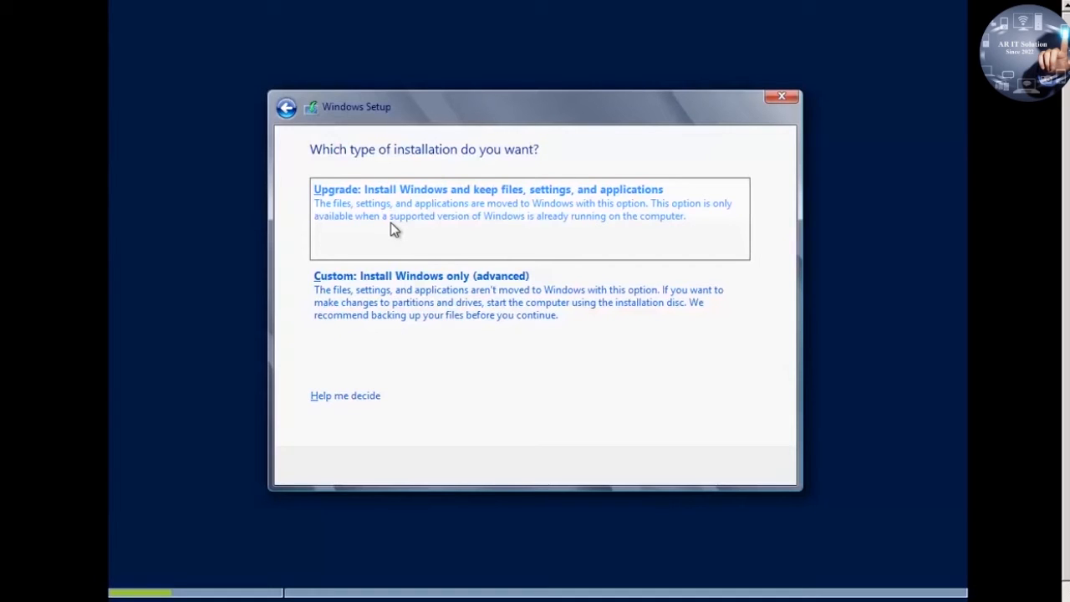
Step: Choose Custom: Install Windows only and install onto Drive 0's 60.0 GB unallocated space
click(515, 320)
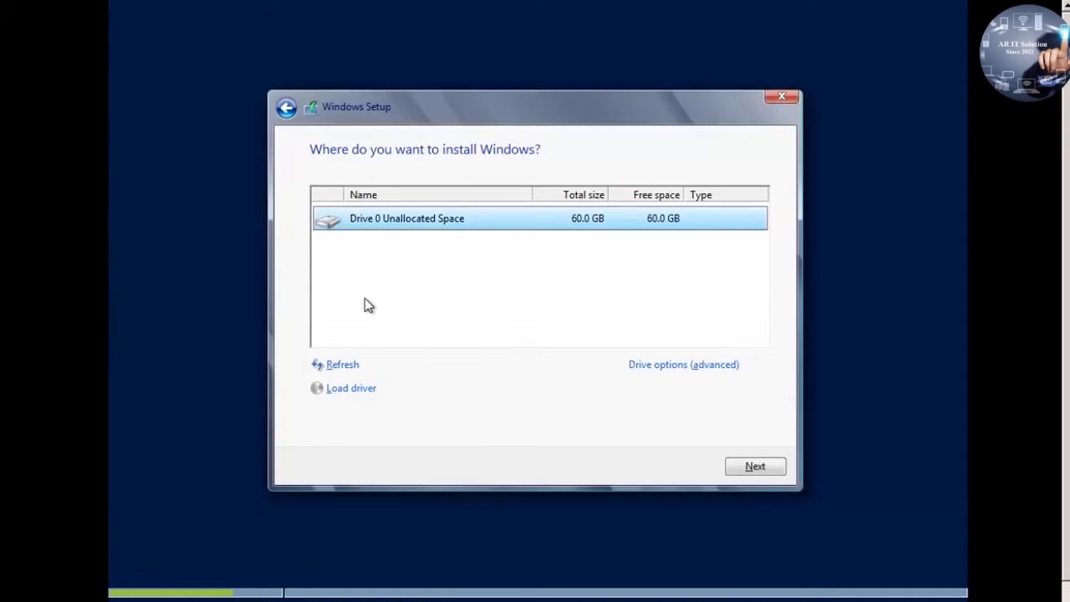
click(287, 107)
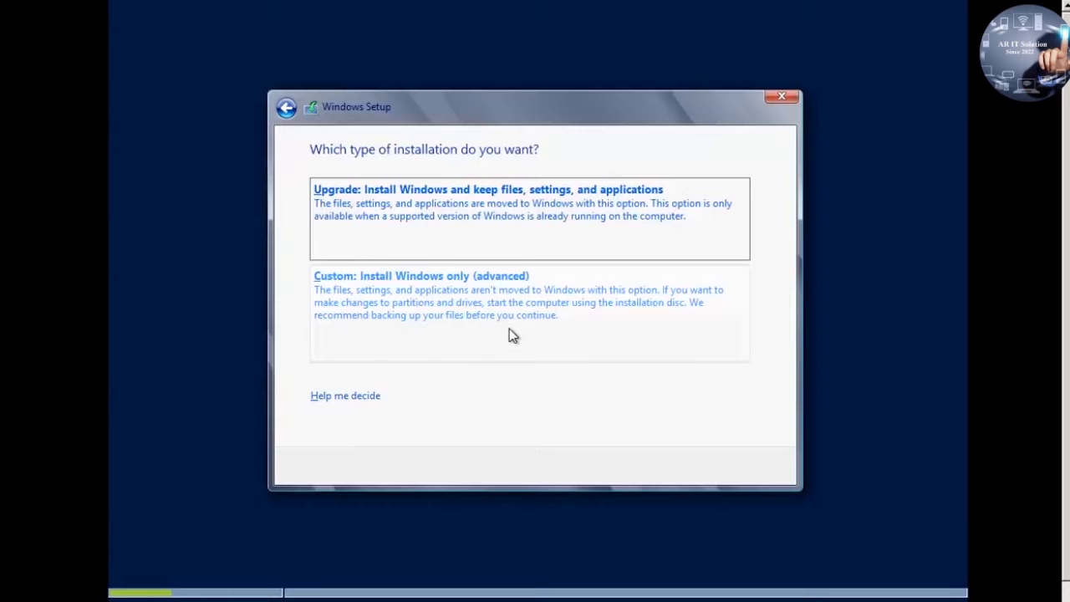
click(510, 329)
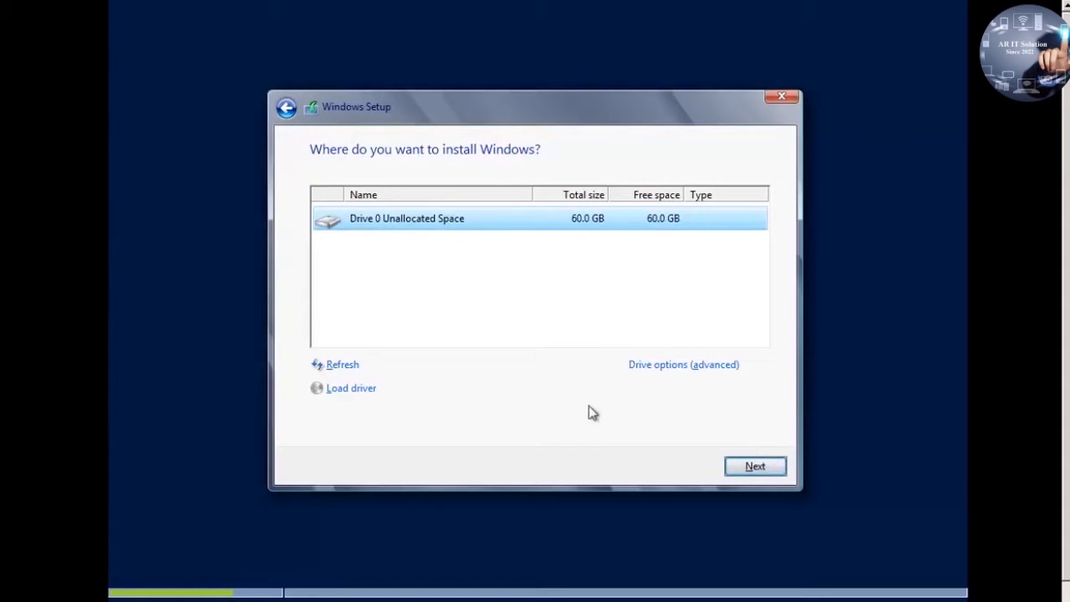
click(735, 465)
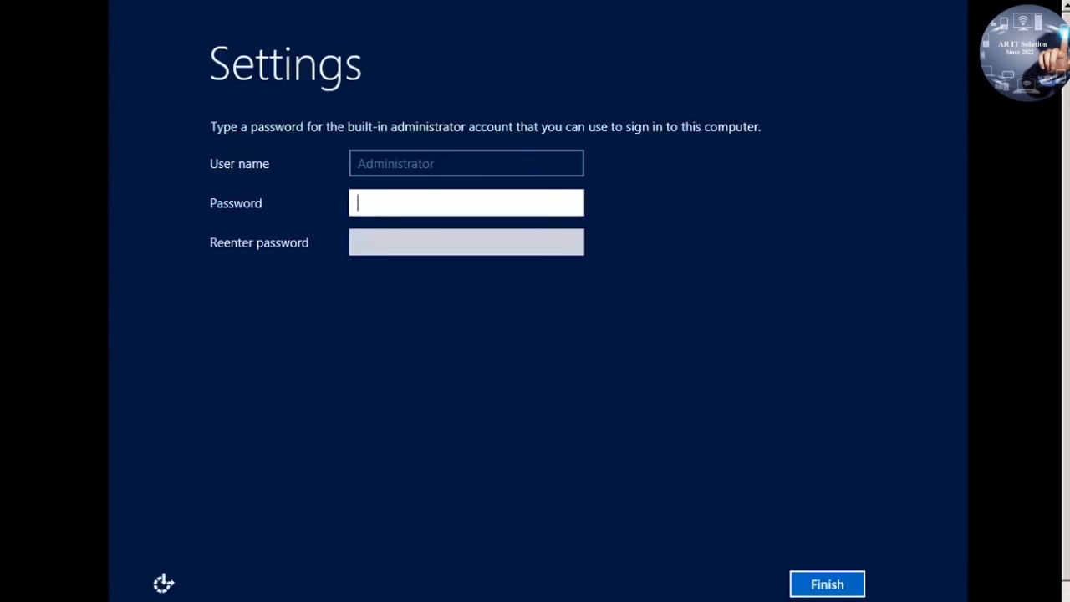
Step: Enter the Administrator password in both password fields and complete the Settings page
text(Password1)
key(Tab)
text(Password1)
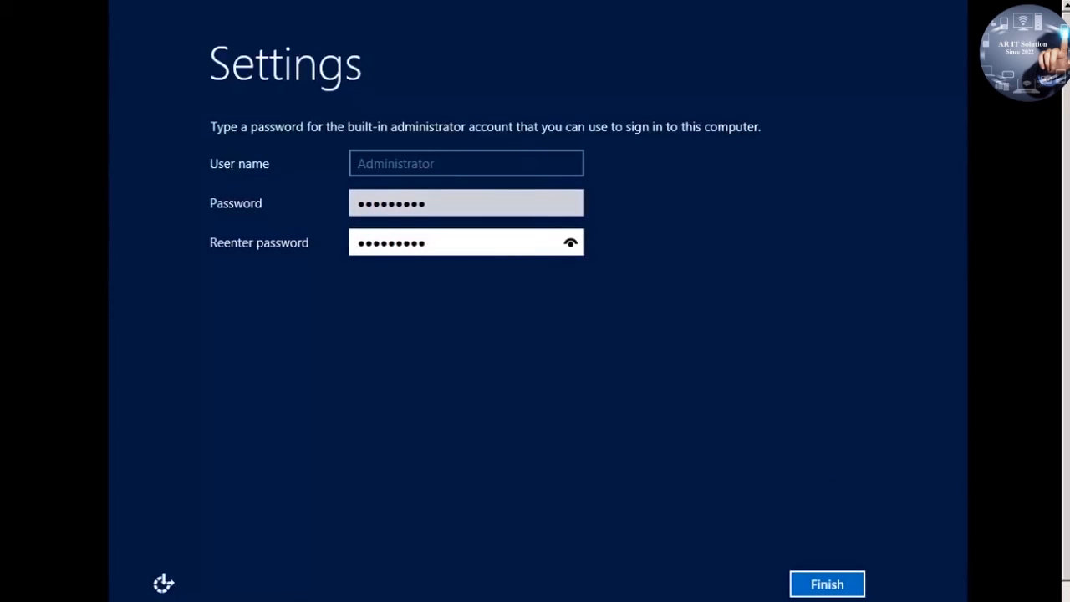
click(834, 585)
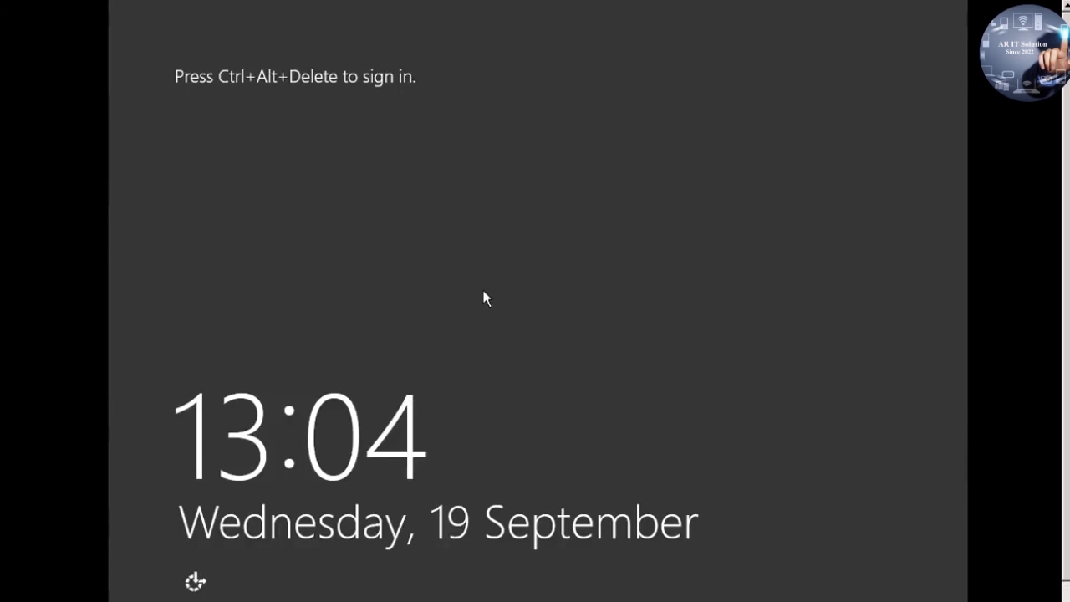
Step: Send Ctrl+Alt+Delete to the VM and sign in as Administrator with the account password
key(ctrl+alt+Delete)
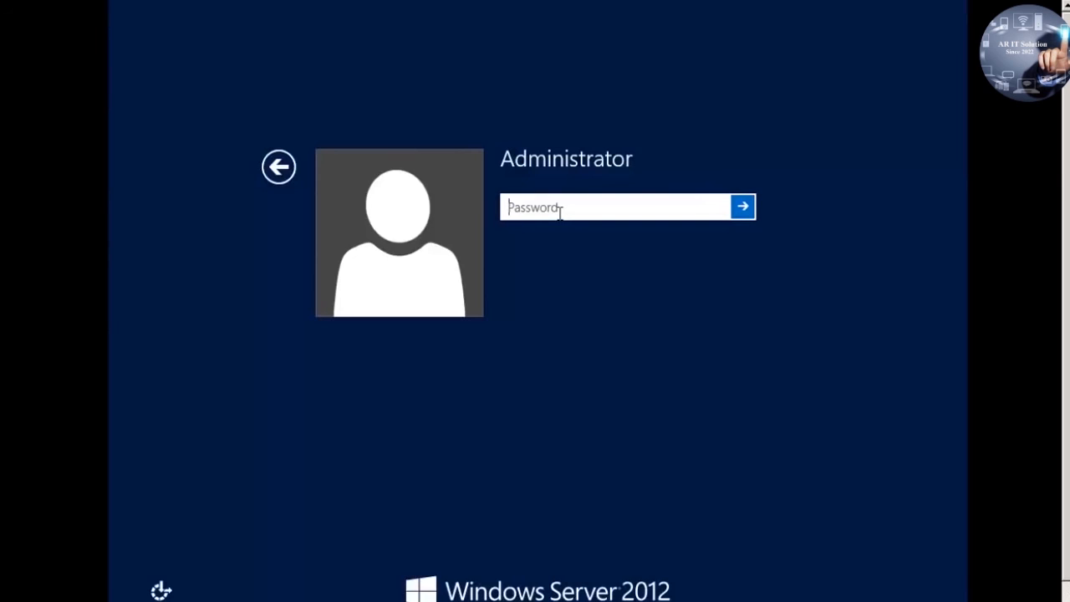
text(•••••••••)
key(Return)
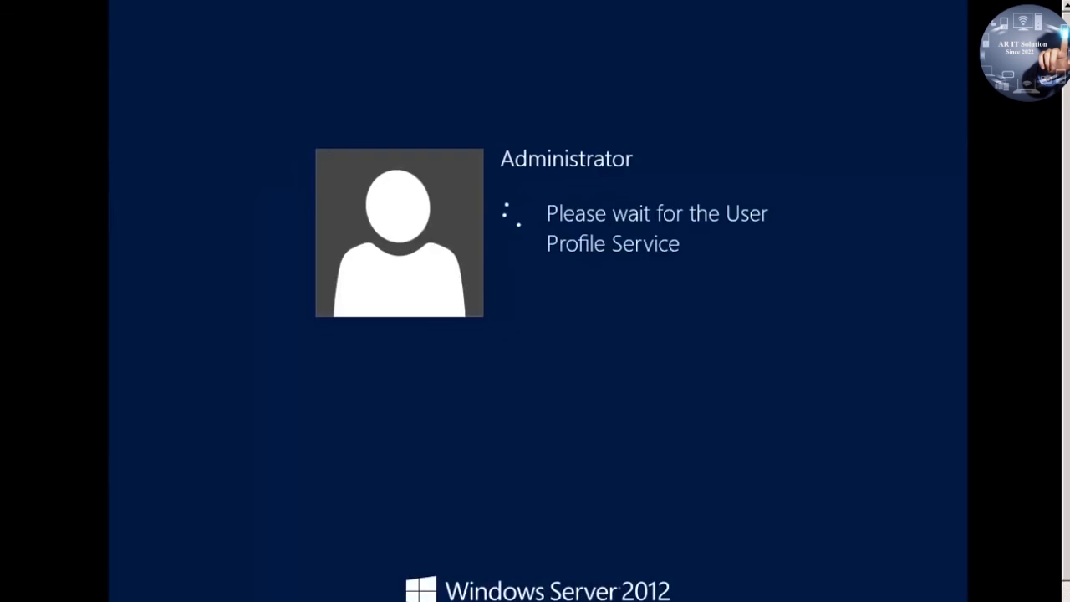